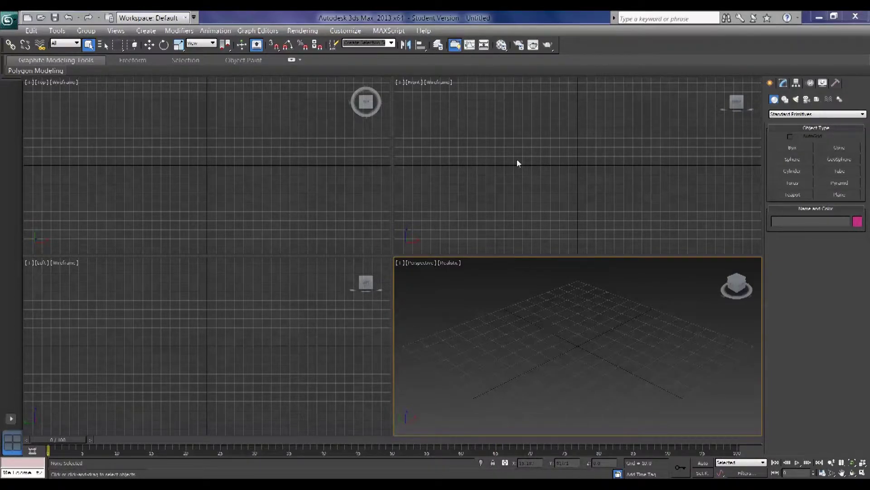
Make the Top, Left, Perspective, Front and Top viewports active in turn, ending on Left.
left_click(232, 126)
left_click(202, 303)
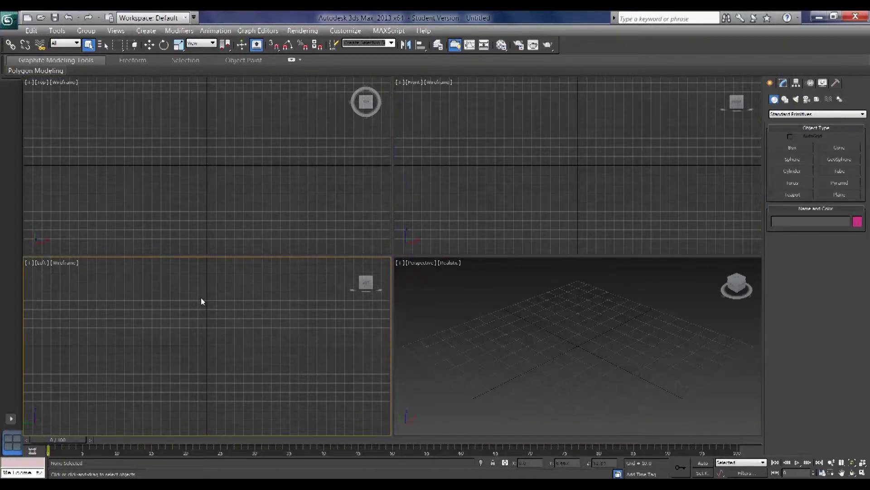
left_click(463, 336)
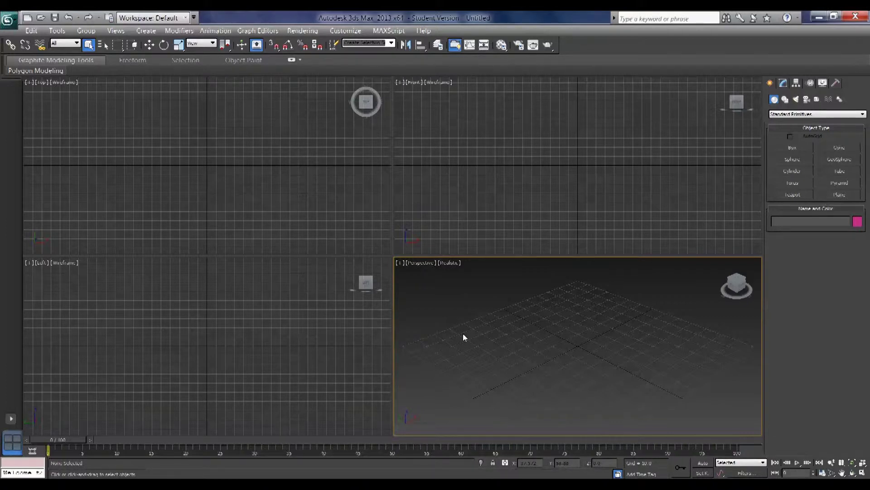
left_click(489, 218)
left_click(330, 183)
left_click(271, 307)
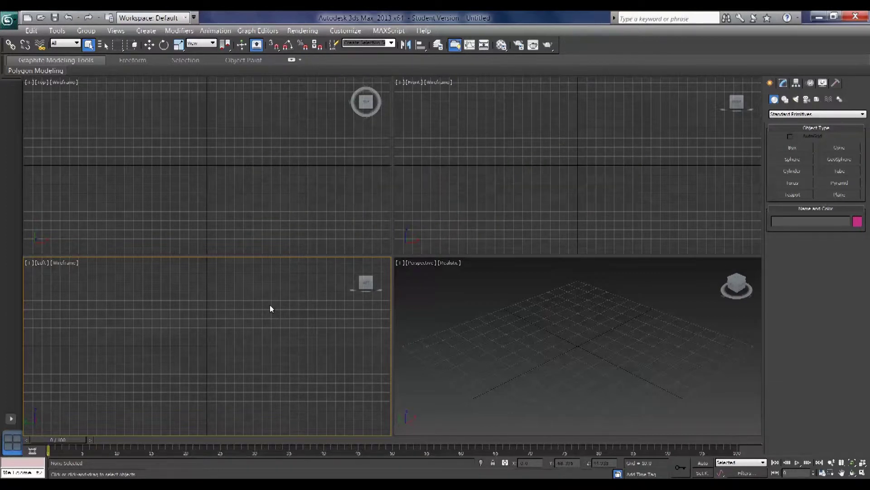
Drag out a green box of about 115 by 100 by 65 units in the Front view.
left_click(798, 147)
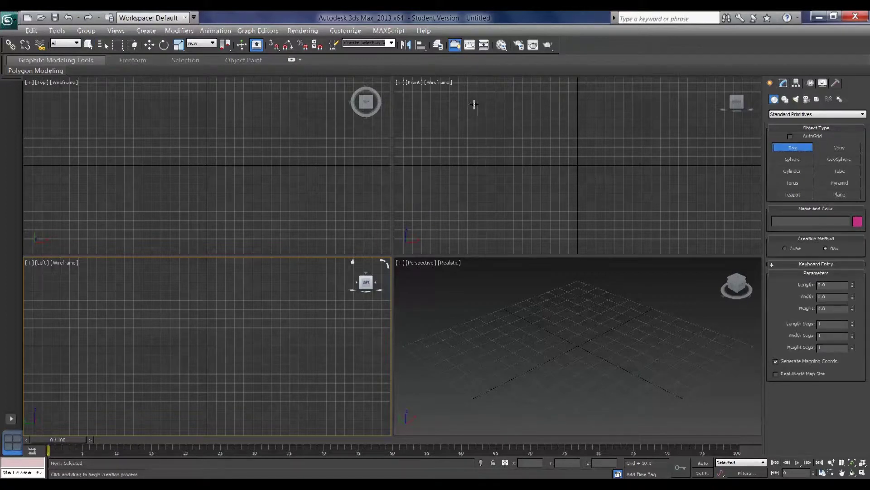
left_click_drag(474, 103, 639, 207)
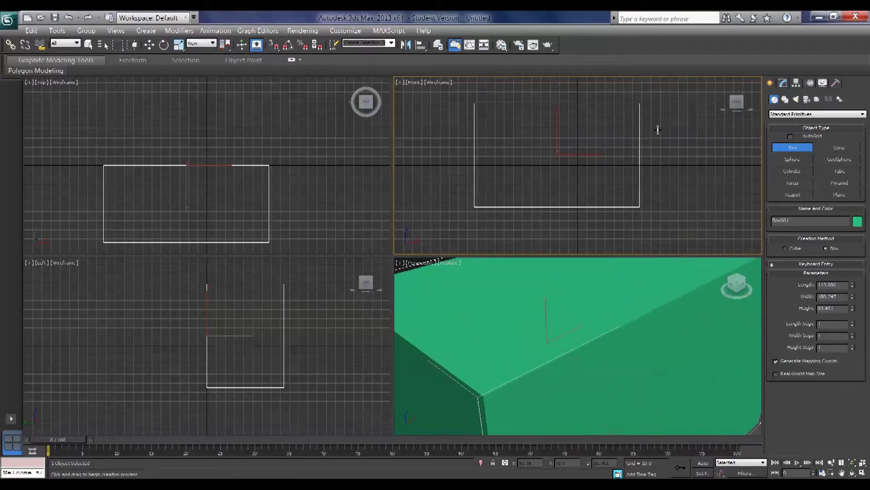
left_click(616, 312)
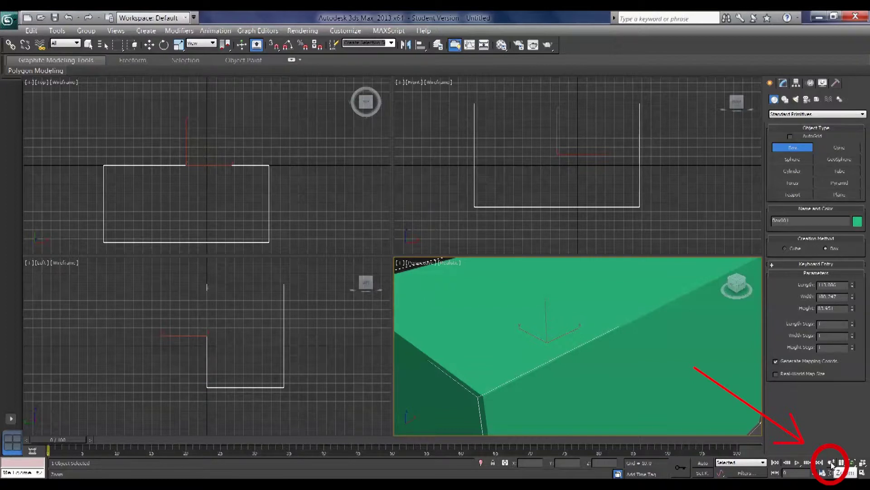
Zoom out and pan the Perspective view until the whole green box is framed.
scroll(579, 316, "down", 3)
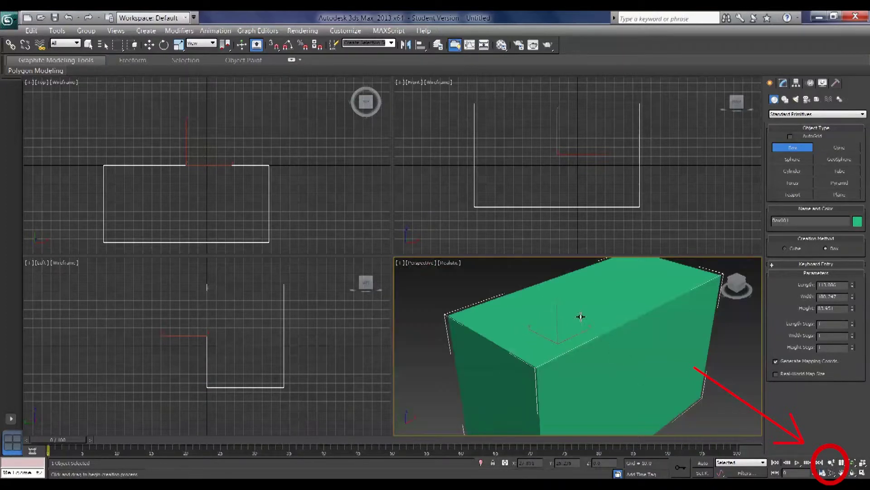
scroll(580, 316, "down", 3)
middle_click_drag(577, 317, 555, 300)
scroll(554, 301, "up", 3)
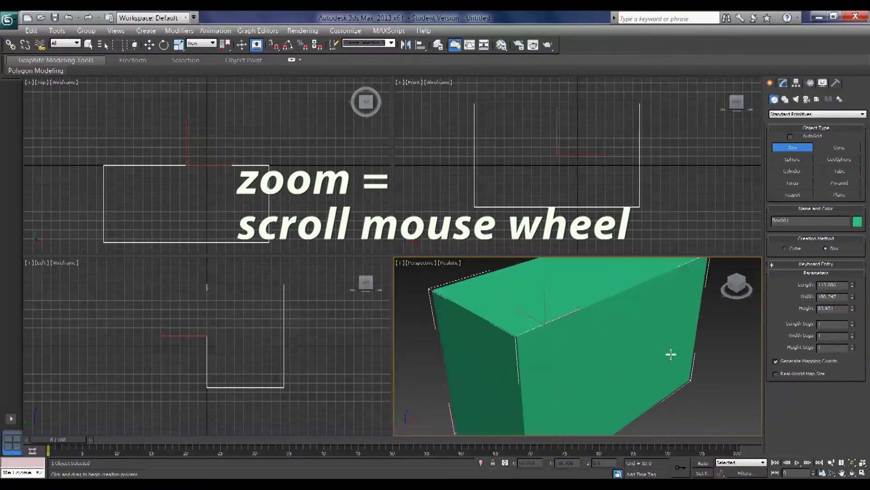
left_click(844, 474)
mouse_move(662, 359)
left_mouse_down()
mouse_move(637, 349)
mouse_move(686, 343)
mouse_move(711, 355)
mouse_move(649, 334)
mouse_move(581, 356)
mouse_move(604, 342)
mouse_move(665, 346)
left_mouse_up()
scroll(621, 347, "down", 3)
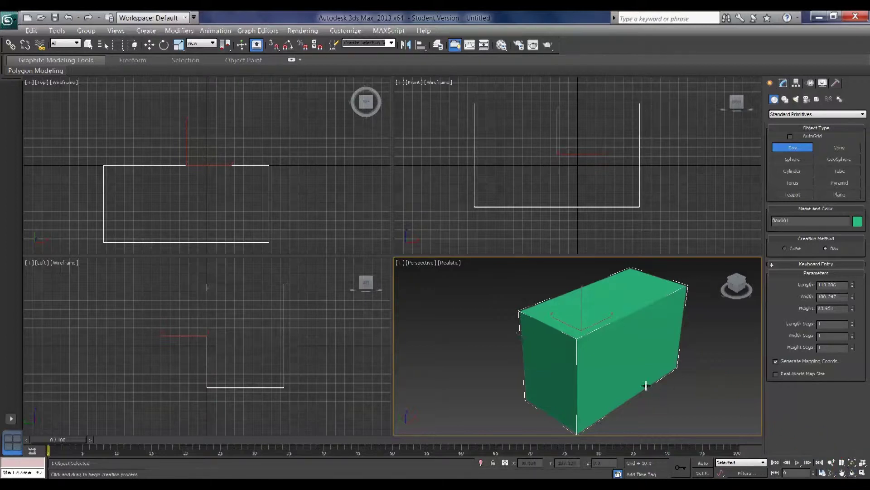
Orbit the Perspective view around the selected box to see it from a new angle.
mouse_move(624, 371)
middle_mouse_down("alt")
mouse_move(713, 361)
mouse_move(619, 370)
middle_mouse_up("alt")
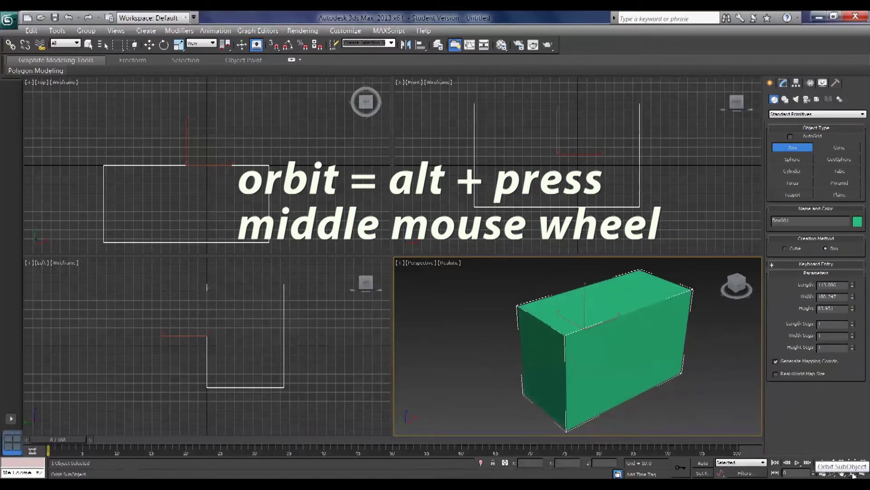
left_click_drag(852, 472, 852, 449)
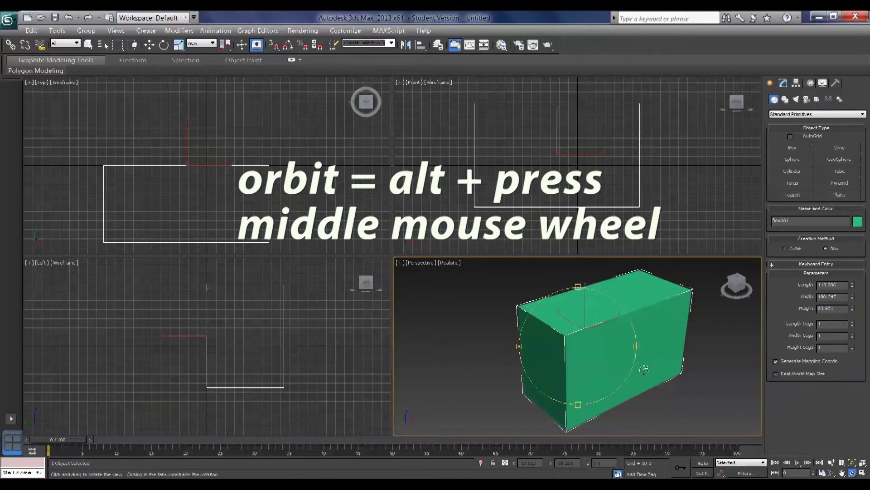
left_click_drag(644, 370, 585, 334)
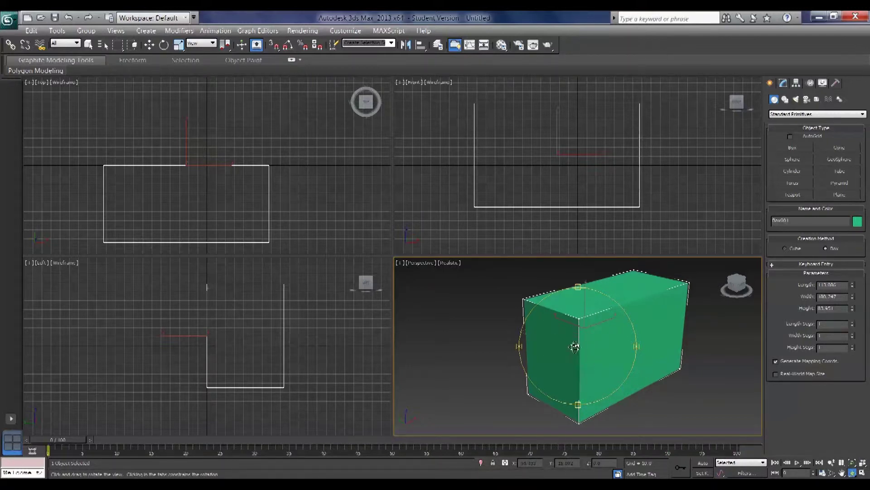
mouse_move(574, 347)
left_mouse_down()
mouse_move(590, 348)
mouse_move(478, 334)
mouse_move(575, 350)
left_mouse_up()
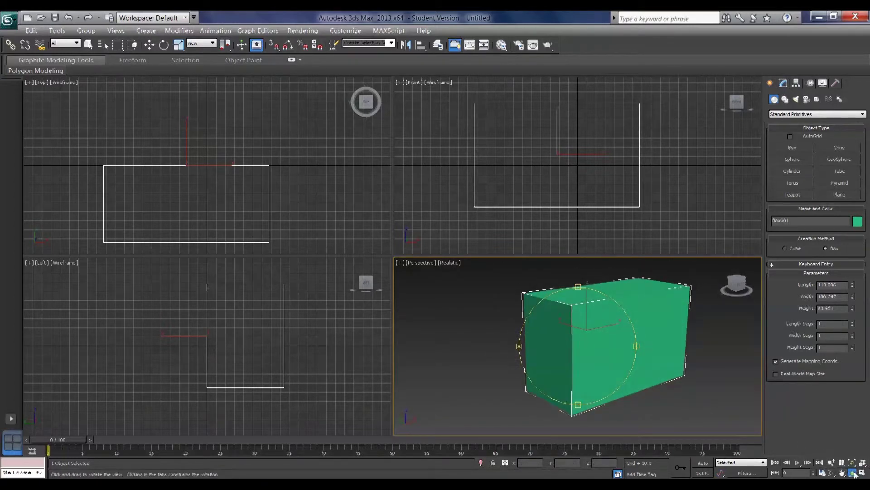
mouse_move(585, 333)
left_mouse_down()
mouse_move(711, 340)
mouse_move(582, 340)
left_mouse_up()
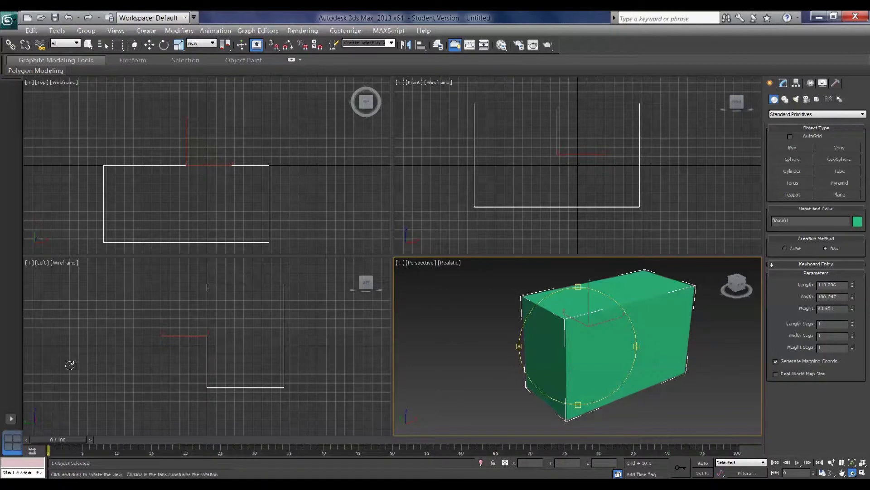
left_click(11, 419)
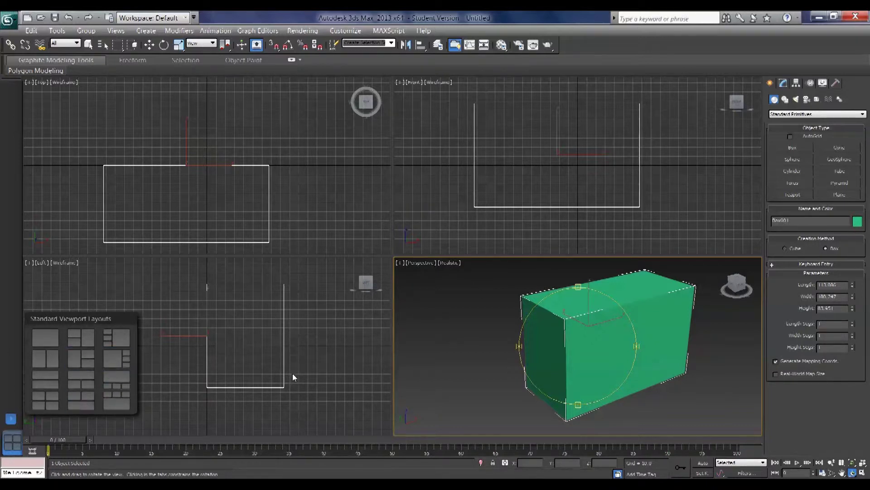
left_click(119, 358)
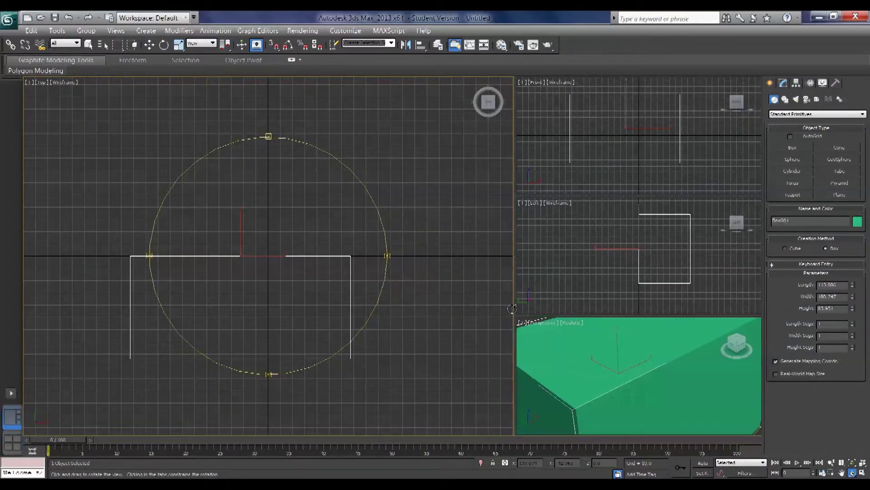
left_click(11, 392)
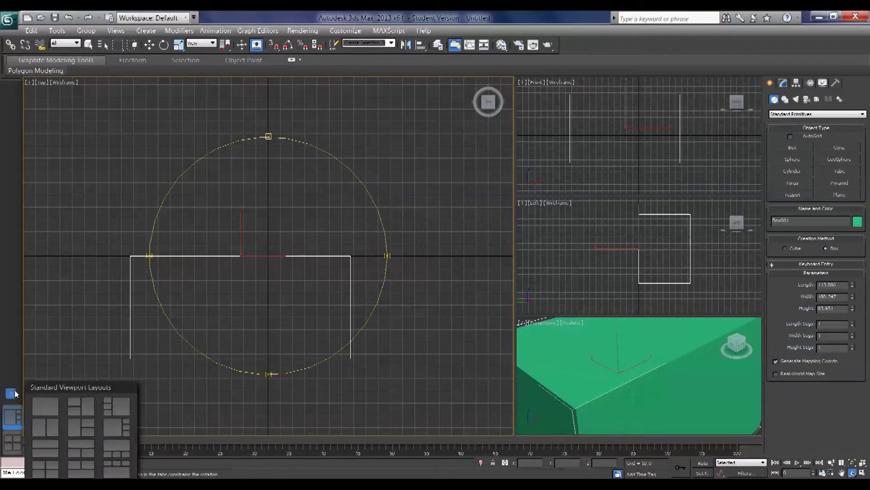
left_click(83, 436)
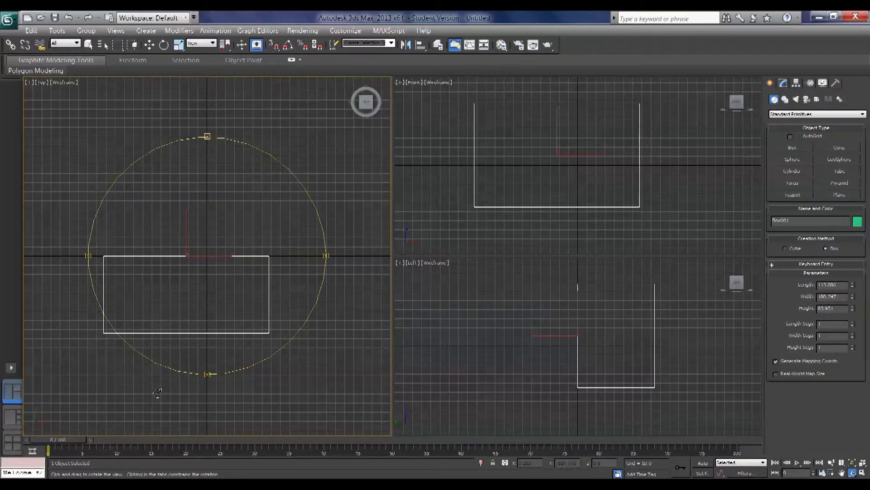
left_click(12, 417)
left_click(15, 447)
left_click(18, 419)
left_click(13, 394)
left_click(19, 423)
left_click(18, 448)
left_click(15, 393)
right_click(13, 392)
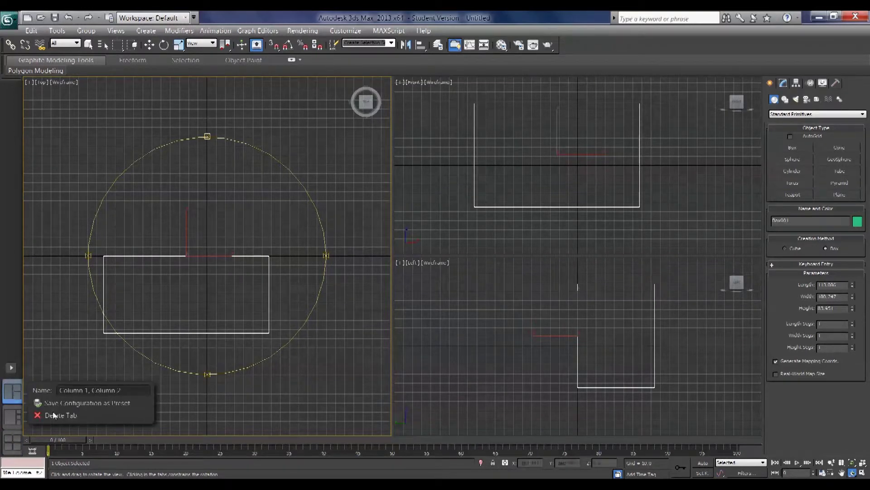
left_click(62, 417)
right_click(13, 413)
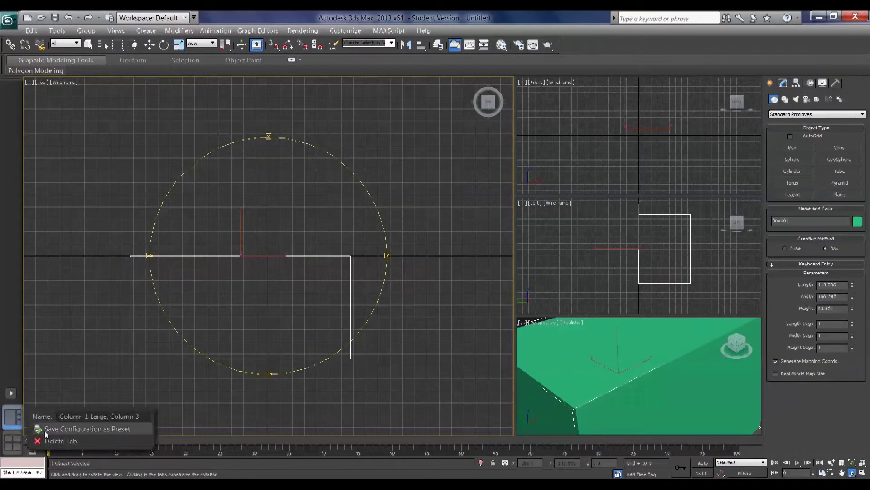
left_click(59, 442)
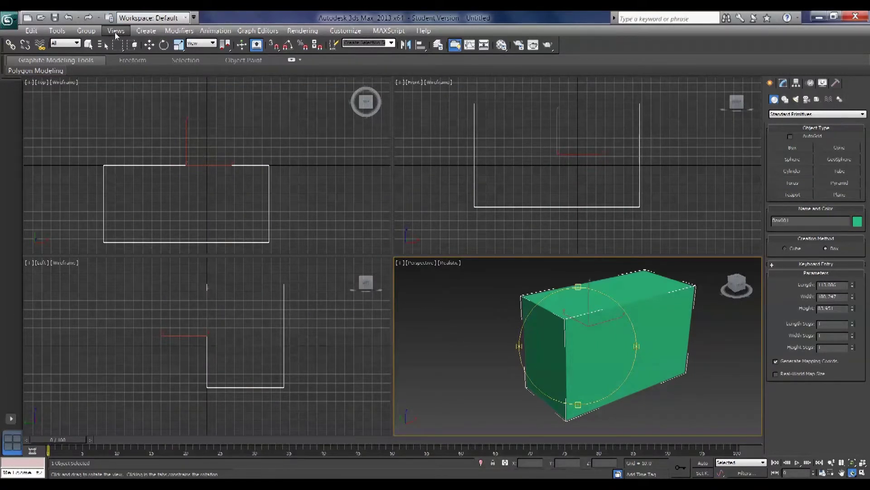
left_click(116, 31)
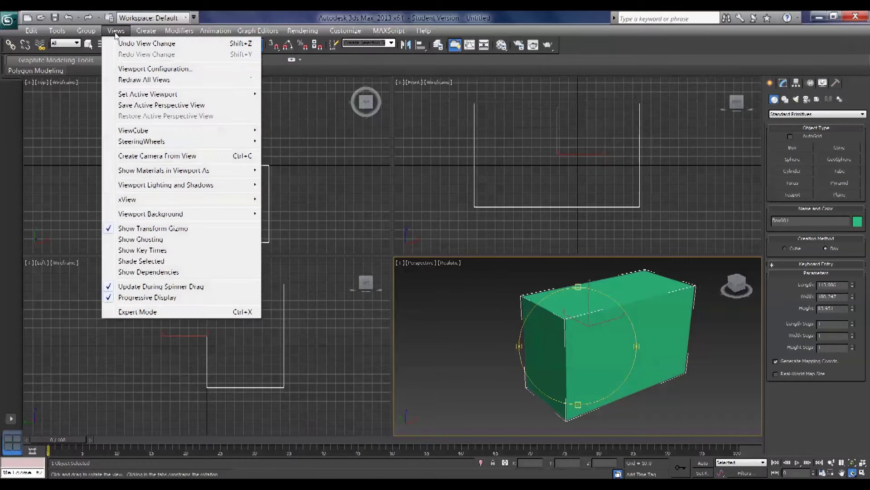
left_click(136, 69)
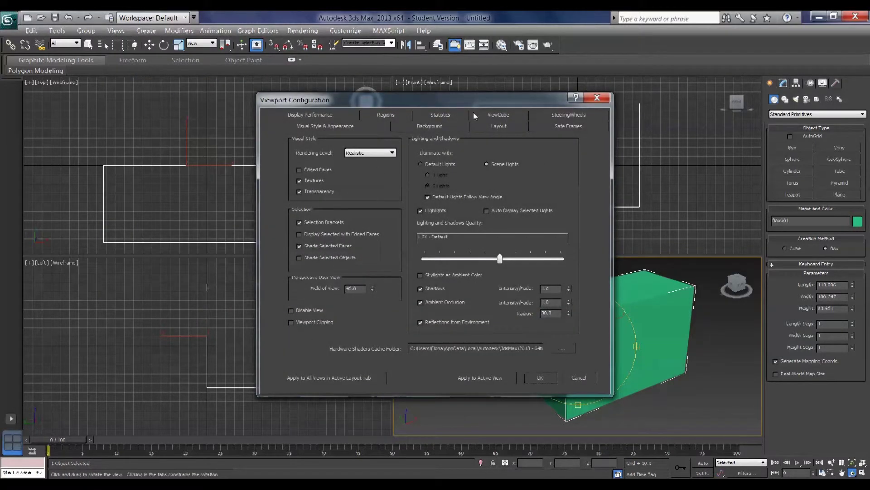
left_click(512, 124)
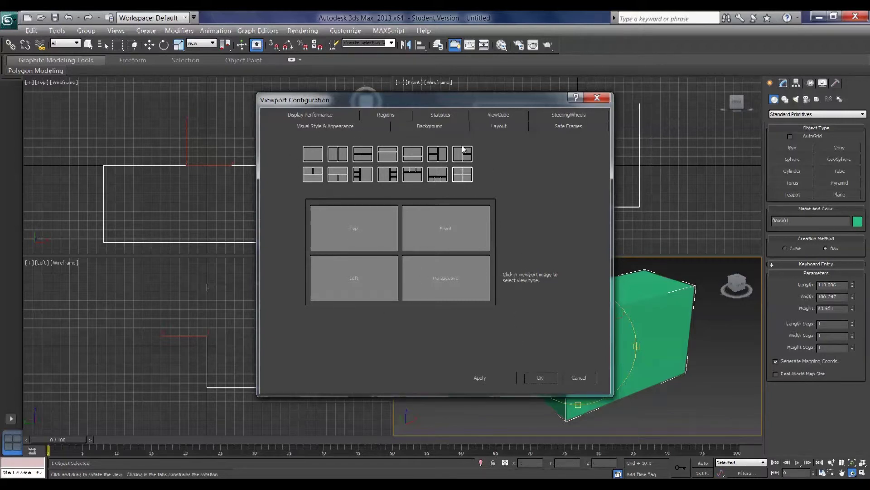
left_click(540, 378)
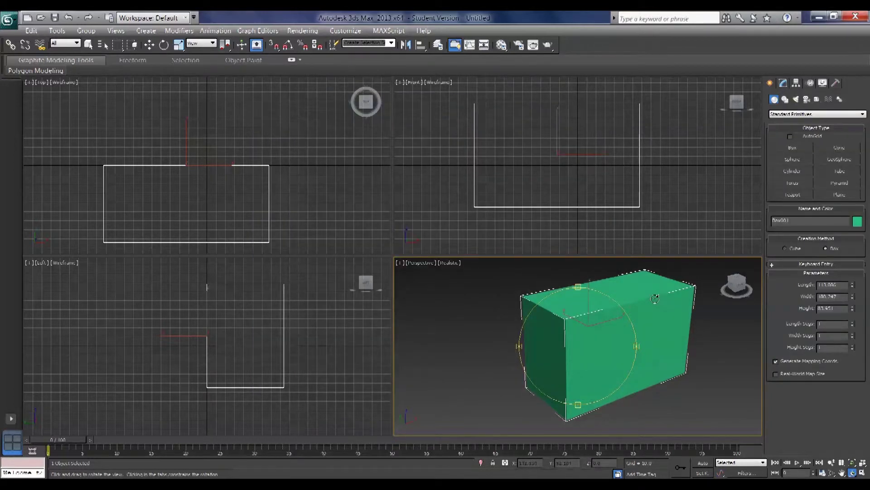
Orbit the Perspective view, then activate the Front view and cancel an accidental orbit there.
mouse_move(566, 351)
left_mouse_down()
mouse_move(625, 336)
mouse_move(587, 314)
mouse_move(560, 352)
mouse_move(572, 358)
left_mouse_up()
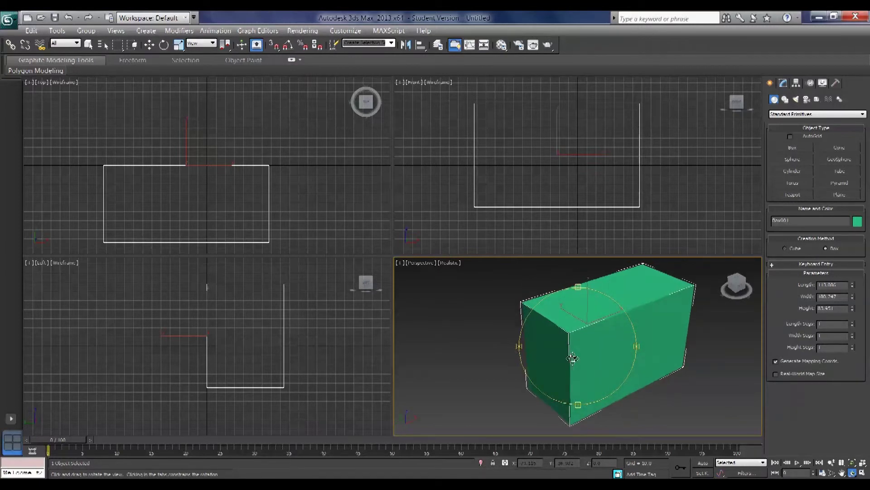
left_click(560, 204)
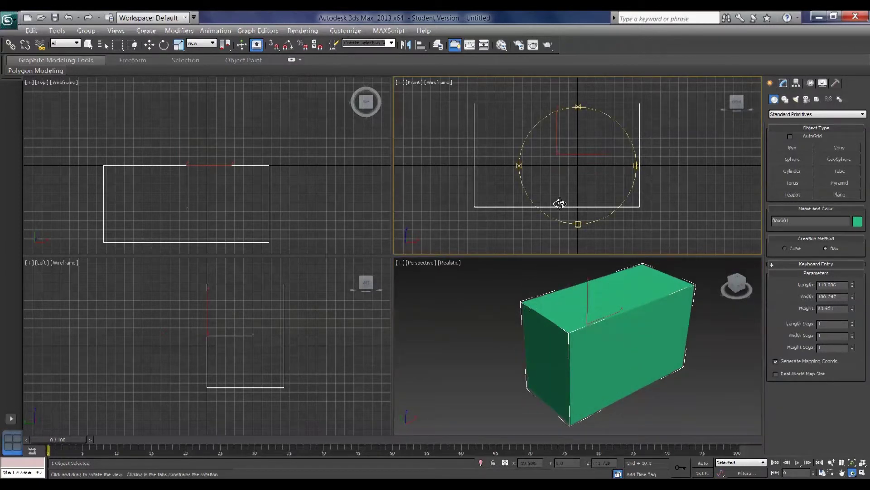
left_click_drag(559, 204, 560, 204)
right_click(560, 204)
right_click(560, 203)
right_click(560, 204)
right_click(560, 204)
Cancel attempted orbits in the Top and Left views and open the Front view's shading menu.
left_click_drag(257, 208, 257, 207)
right_click(257, 207)
left_click_drag(245, 313, 245, 315)
right_click(245, 314)
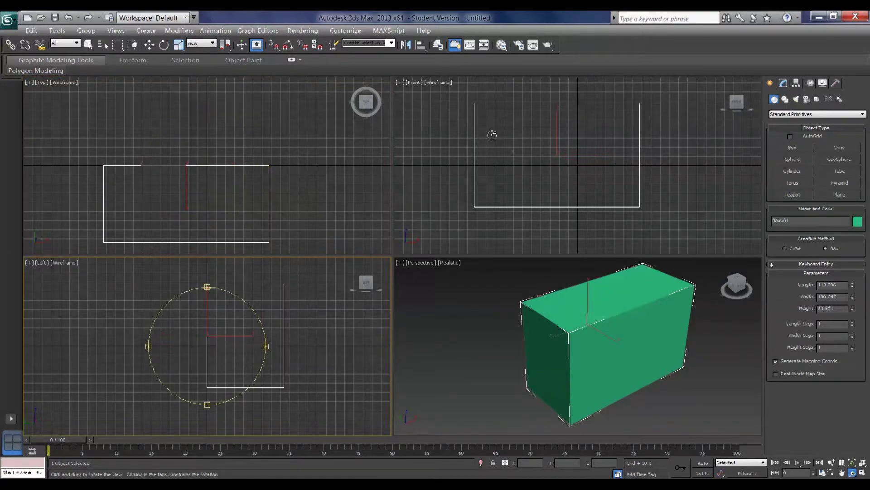
left_click(443, 87)
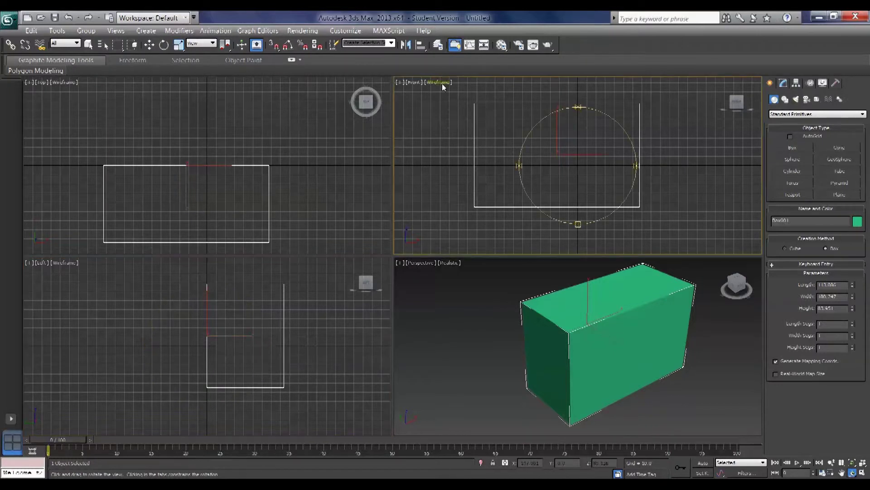
left_click(443, 86)
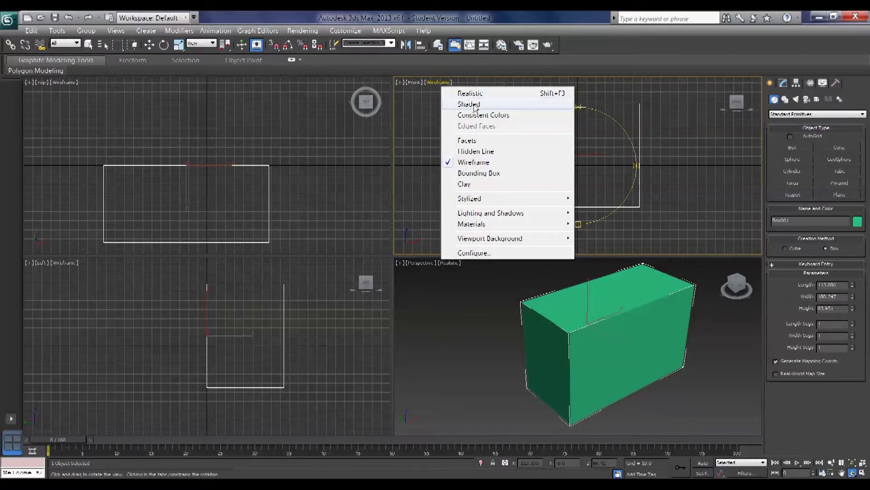
Try Realistic, Shaded and Consistent Colors shading in the Front view.
left_click(471, 105)
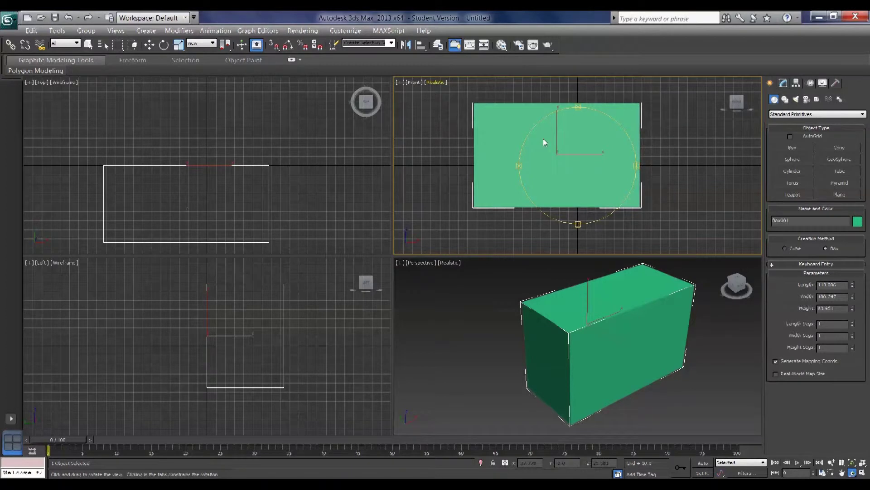
left_click(435, 83)
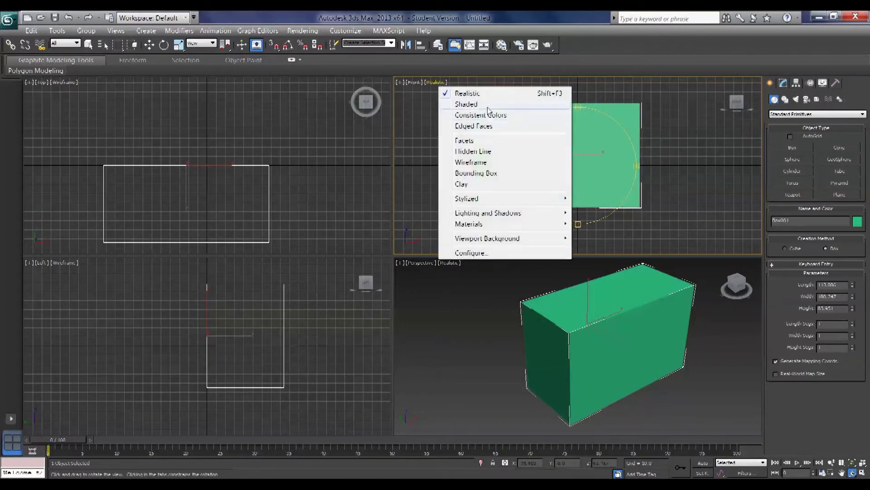
left_click(488, 108)
left_click(436, 82)
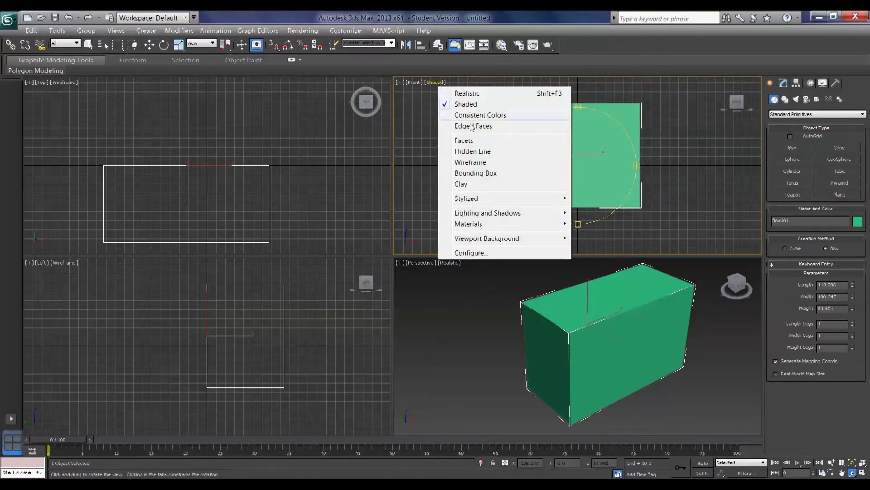
left_click(474, 115)
Orbit the Front view into an Orthographic view and try Edged Faces, Facets and Hidden Line.
left_click_drag(576, 163, 581, 95)
left_click(462, 83)
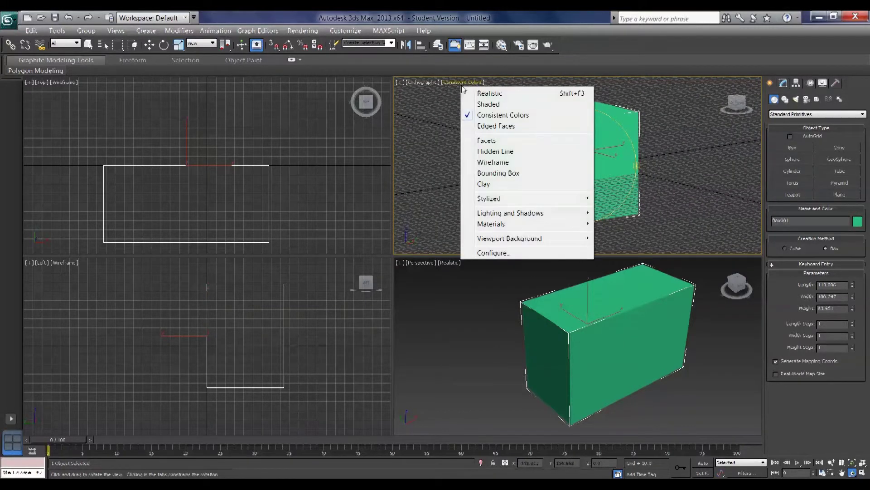
left_click(506, 128)
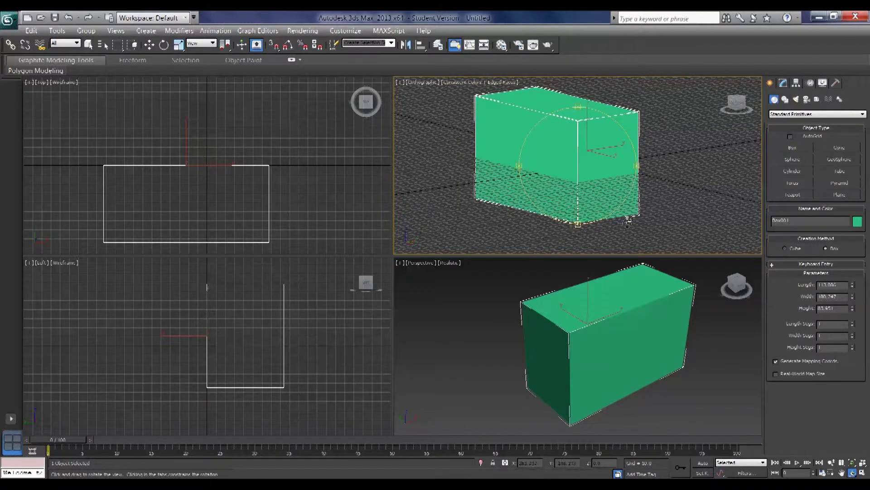
left_click(469, 83)
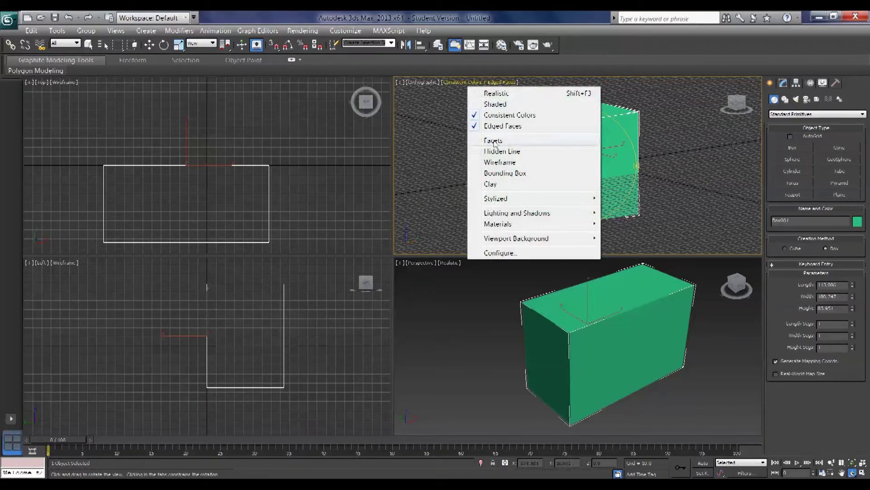
left_click(494, 142)
left_click(471, 83)
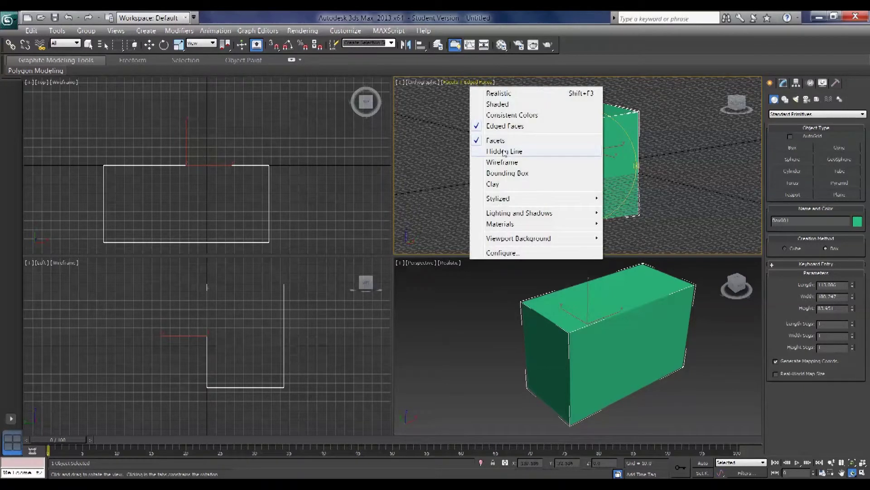
left_click(504, 151)
Orbit slightly while trying Wireframe, Bounding Box and Clay display modes.
mouse_move(621, 171)
left_mouse_down()
mouse_move(604, 167)
mouse_move(674, 165)
mouse_move(639, 165)
mouse_move(603, 87)
left_mouse_up()
left_click(472, 83)
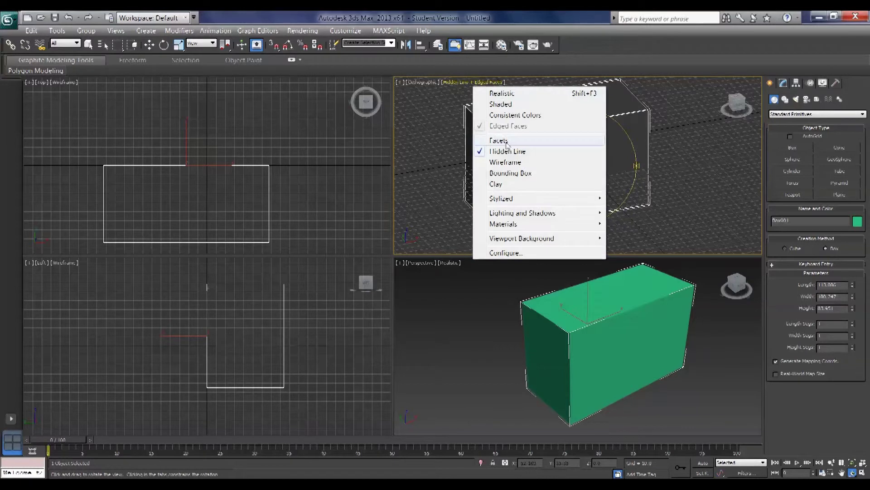
left_click(506, 162)
left_click(454, 83)
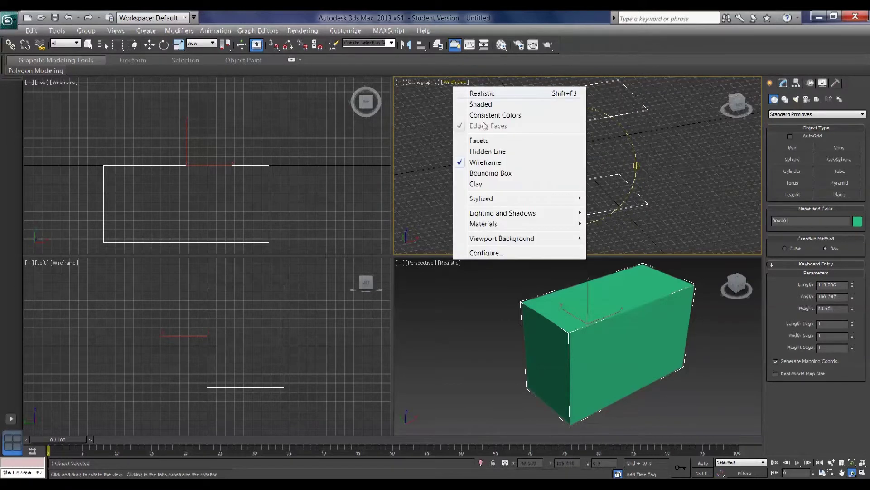
left_click(503, 173)
left_click_drag(563, 164, 573, 166)
left_click(483, 83)
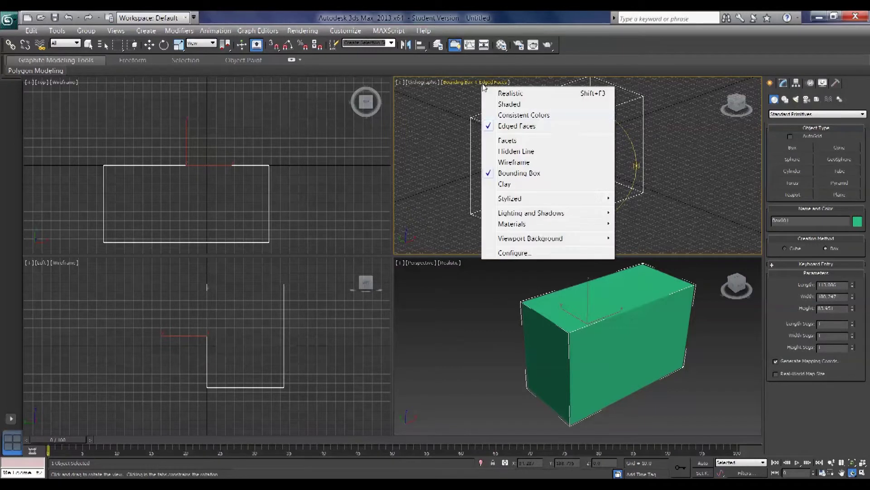
left_click(601, 185)
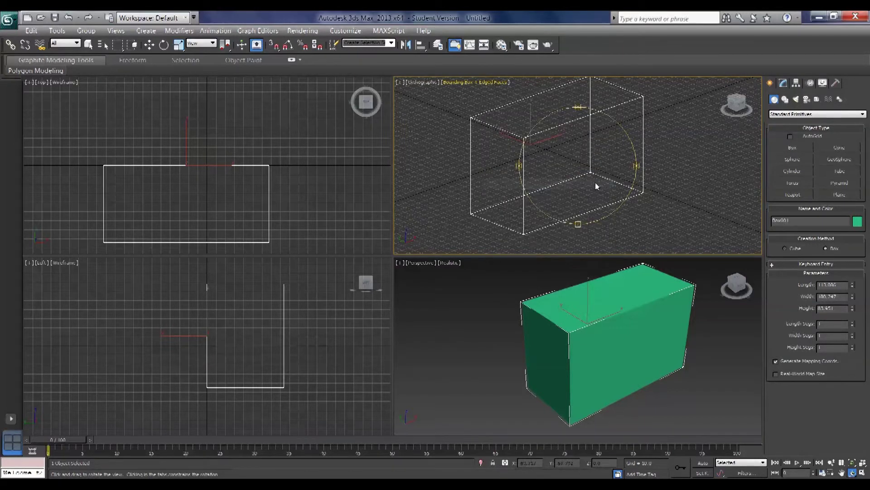
Preview the Stylized options, then settle on Shaded with Edged Faces turned off.
left_click(465, 85)
mouse_move(507, 203)
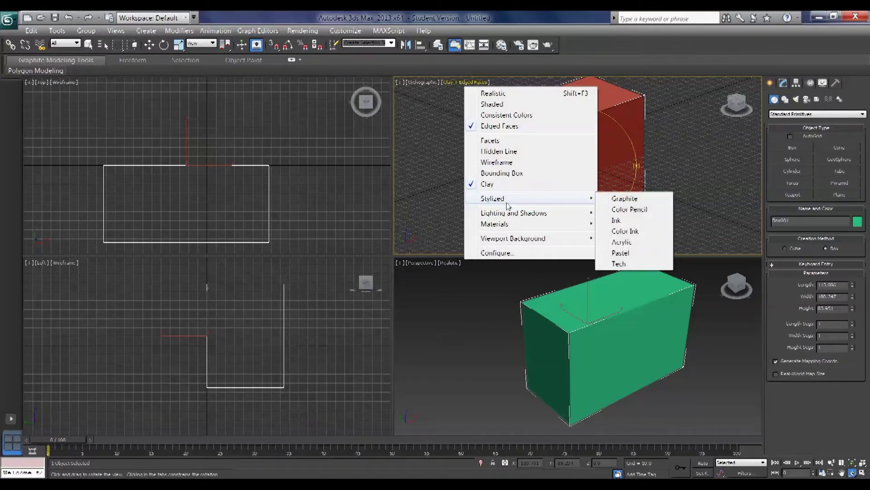
left_click(698, 218)
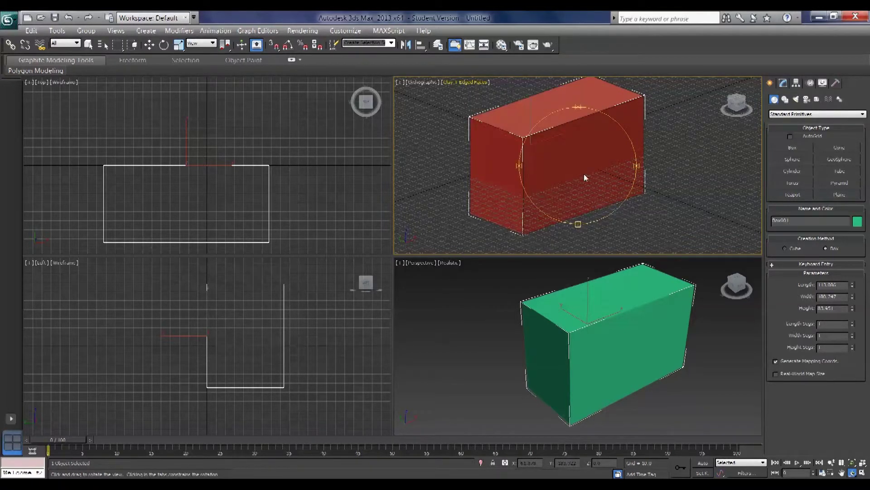
left_click(458, 81)
left_click(488, 106)
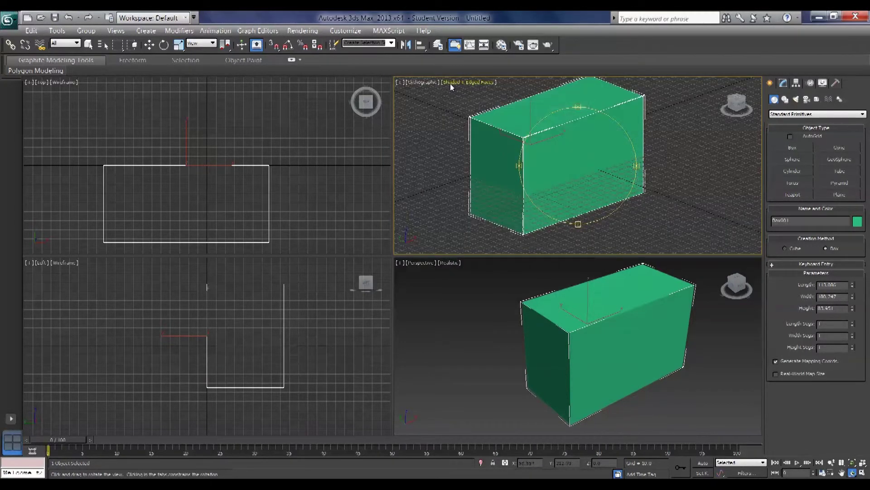
left_click(450, 83)
left_click(477, 126)
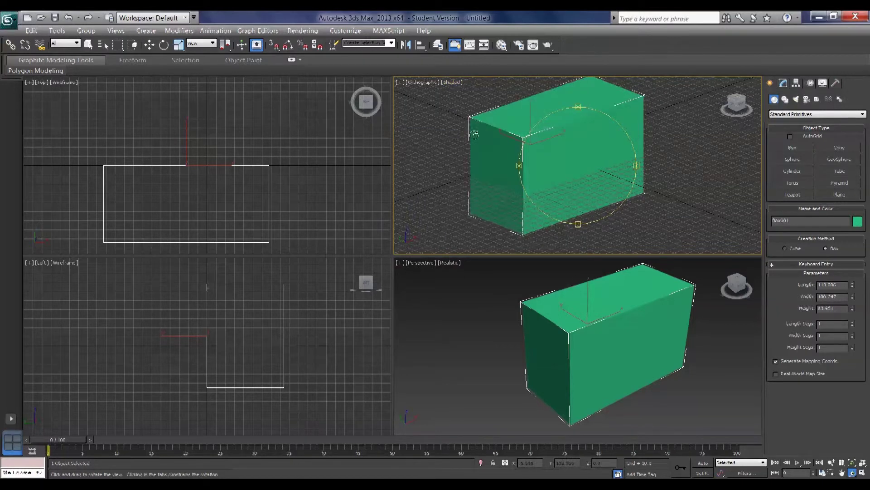
left_click(580, 322)
Orbit the Perspective and Orthographic views, then switch the Orthographic view to Realistic shading.
left_click_drag(580, 322, 488, 299)
left_click_drag(595, 335, 560, 332)
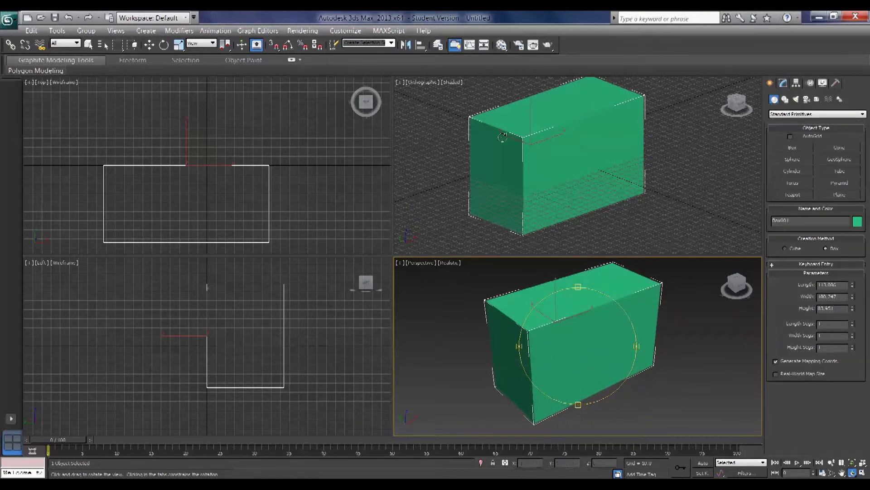
left_click_drag(517, 161, 593, 155)
left_click_drag(562, 335, 581, 321)
left_click(453, 86)
left_click(455, 85)
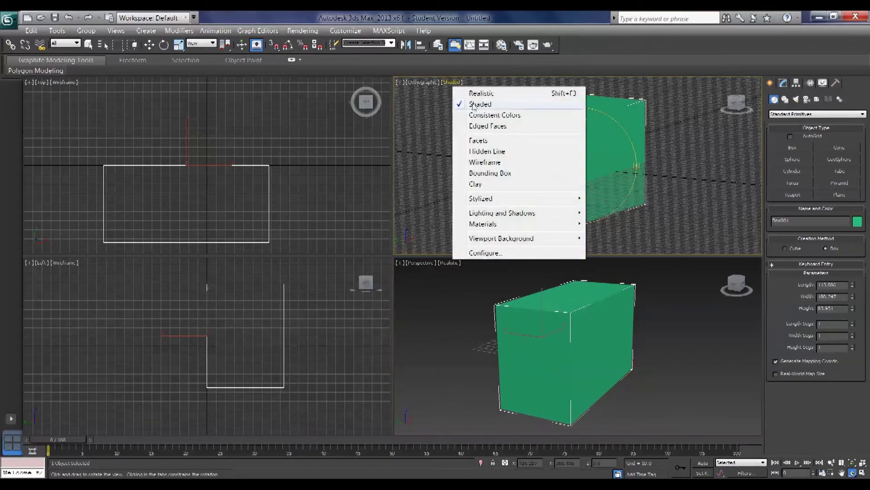
left_click(474, 91)
left_click_drag(577, 178, 577, 180)
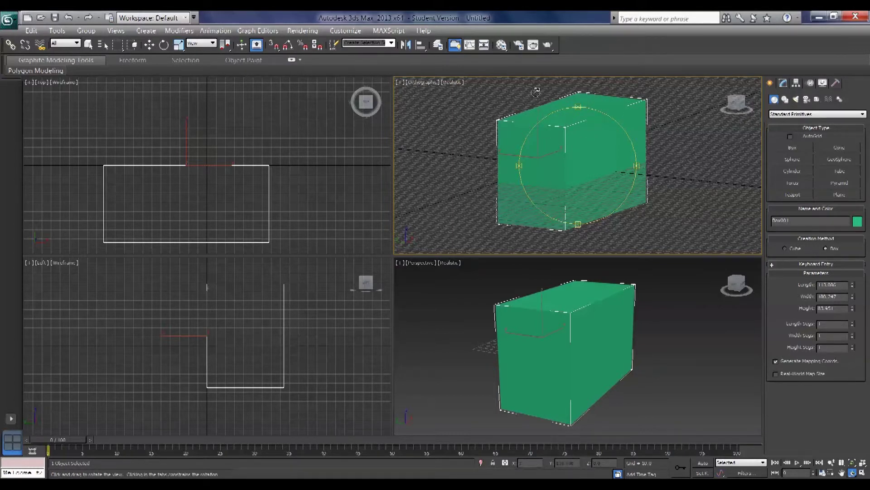
key("q")
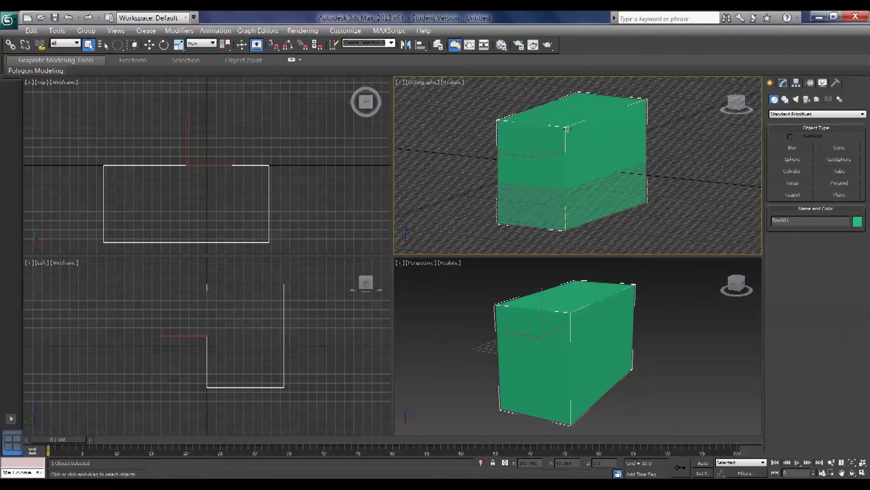
Turn on Edged Faces in both the Orthographic and Perspective views.
left_click(454, 83)
left_click(488, 126)
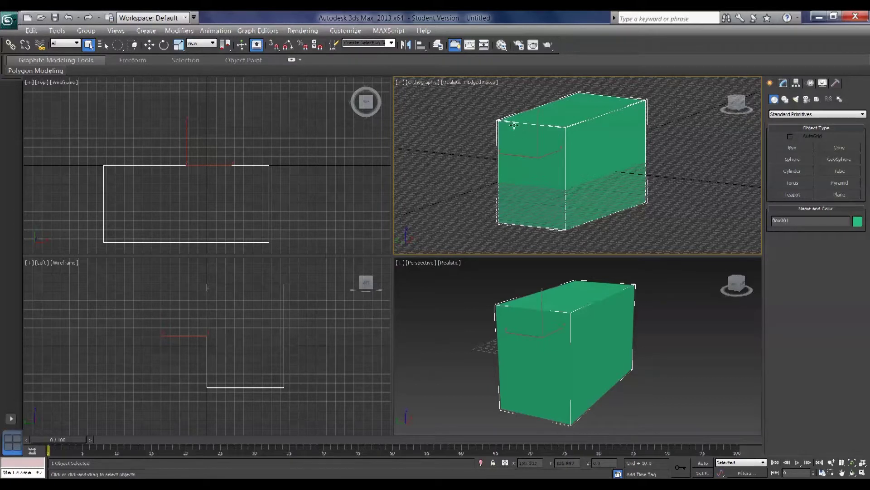
left_click(444, 263)
left_click(449, 263)
left_click(474, 306)
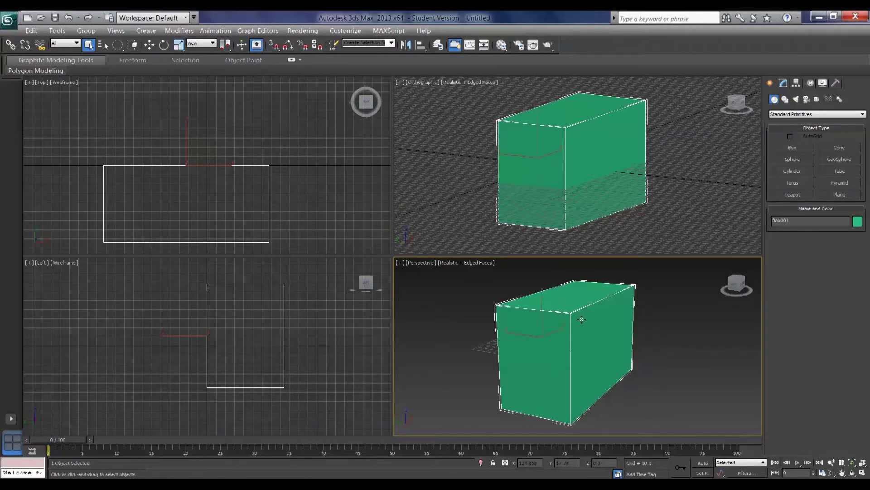
left_click(627, 180)
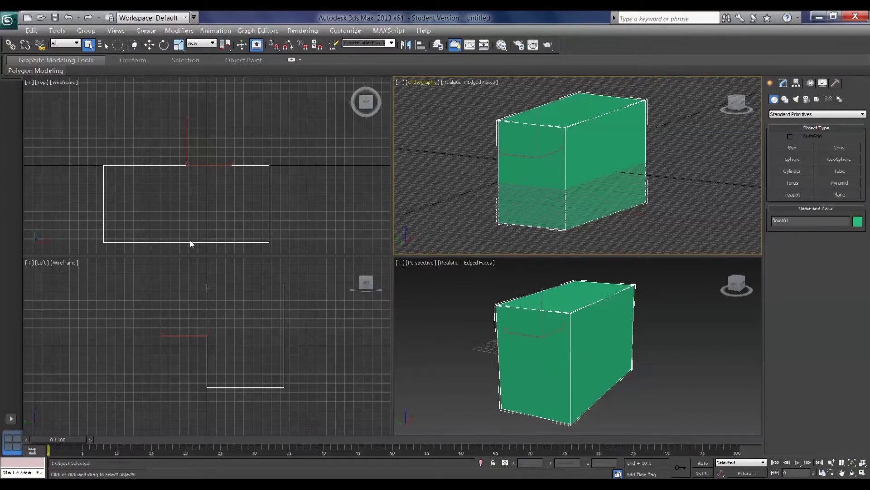
Switch the upper-right viewport through Front, Top, Back and Left views.
left_click(422, 83)
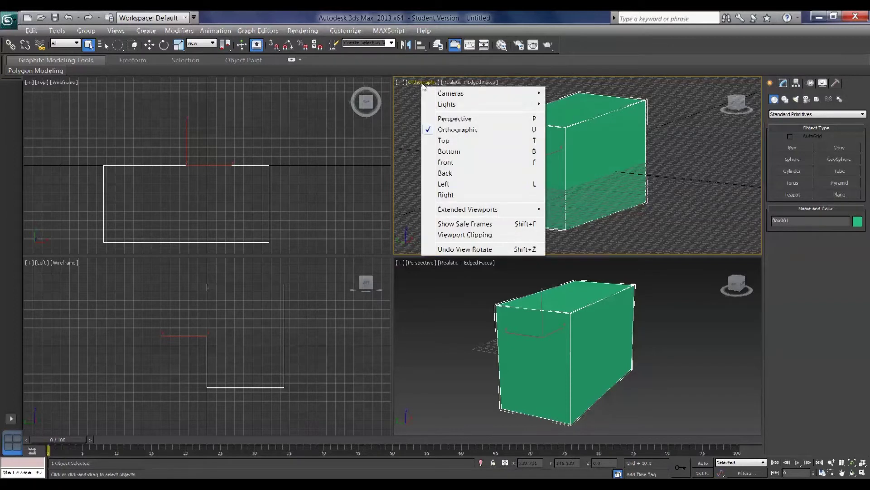
left_click(461, 167)
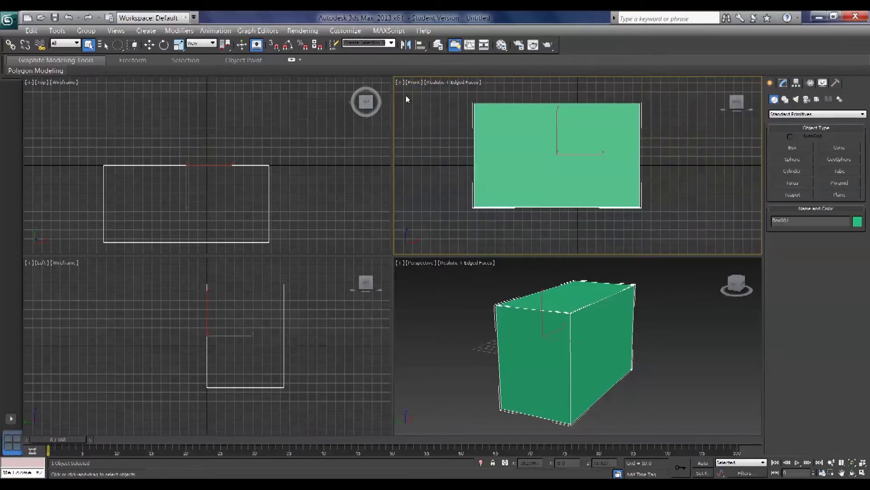
left_click(414, 82)
left_click(436, 140)
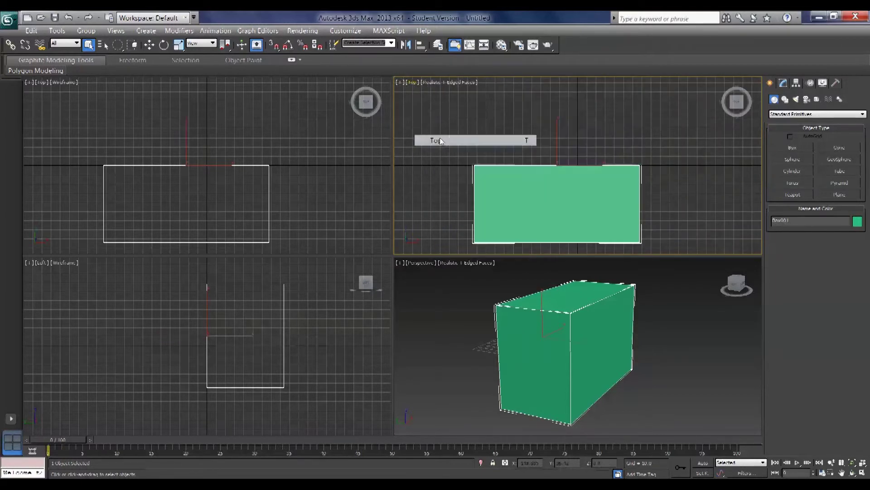
left_click(413, 82)
left_click(432, 174)
left_click(412, 82)
left_click(433, 184)
Return the viewport to Front and pan the Front and Top views slightly.
left_click(414, 83)
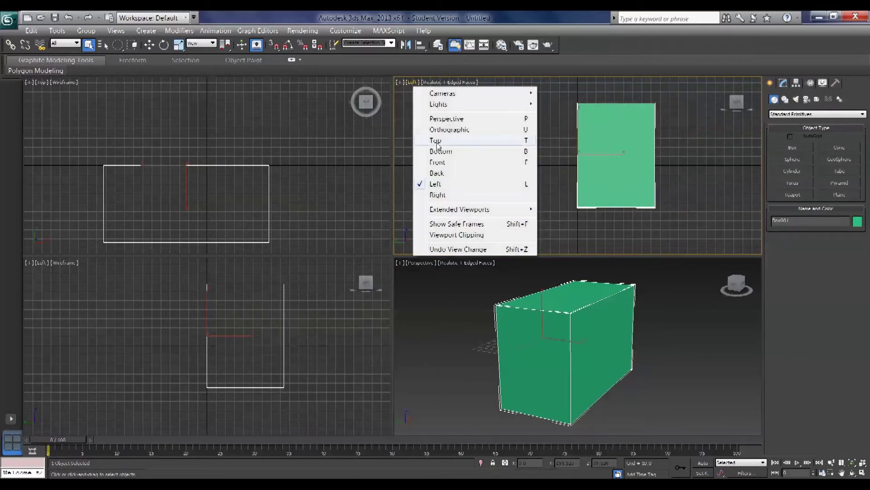
left_click(434, 168)
mouse_move(611, 166)
middle_mouse_down()
mouse_move(639, 170)
mouse_move(614, 176)
middle_mouse_up()
middle_click_drag(232, 213, 247, 180)
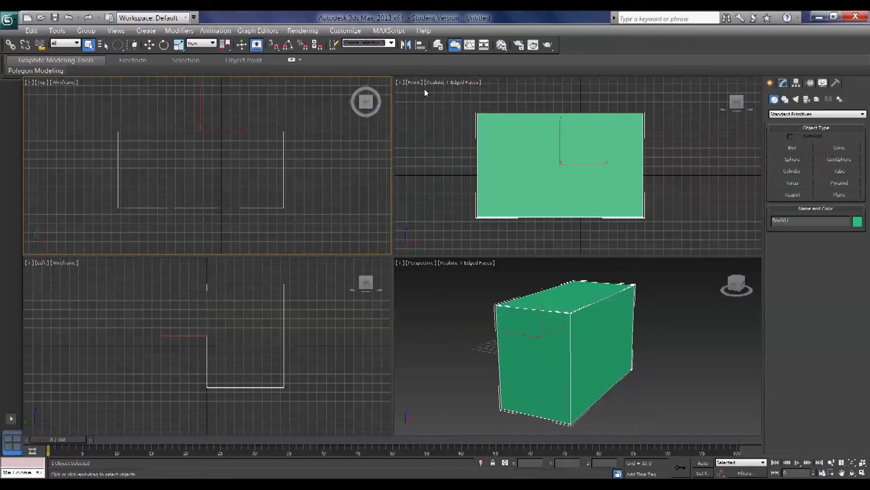
Deselect the box and use the ViewCube to turn through Front, Right, Back and a corner view.
left_click(739, 106)
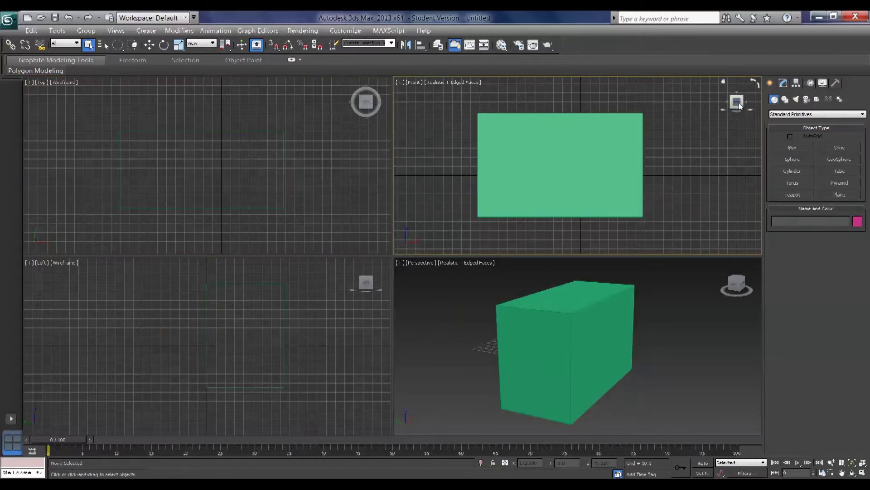
left_click(747, 103)
left_click_drag(738, 100, 731, 110)
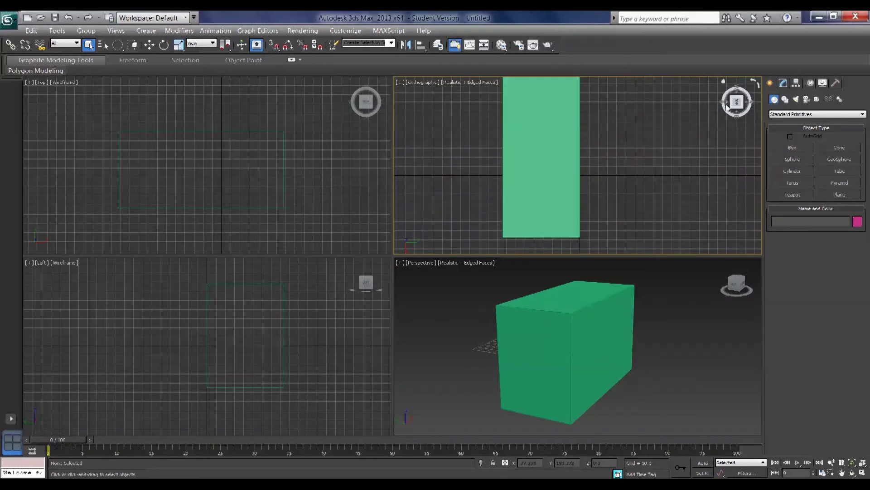
left_click(731, 110)
left_click(749, 106)
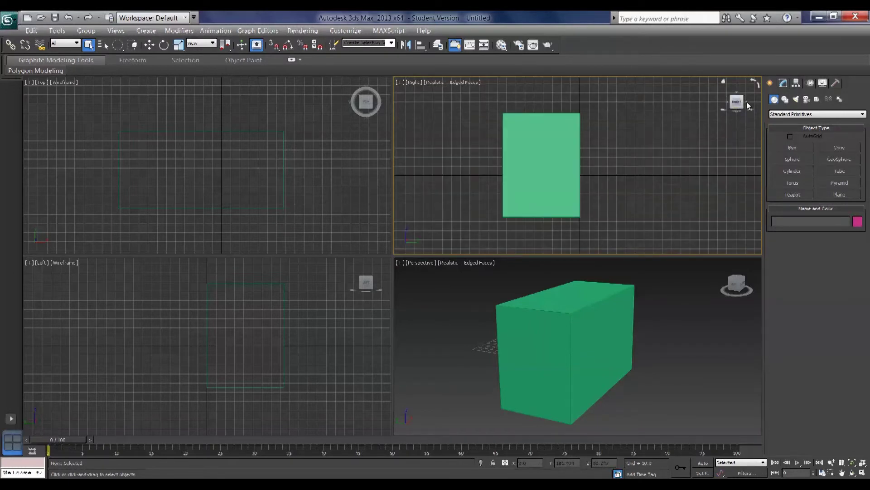
left_click(748, 105)
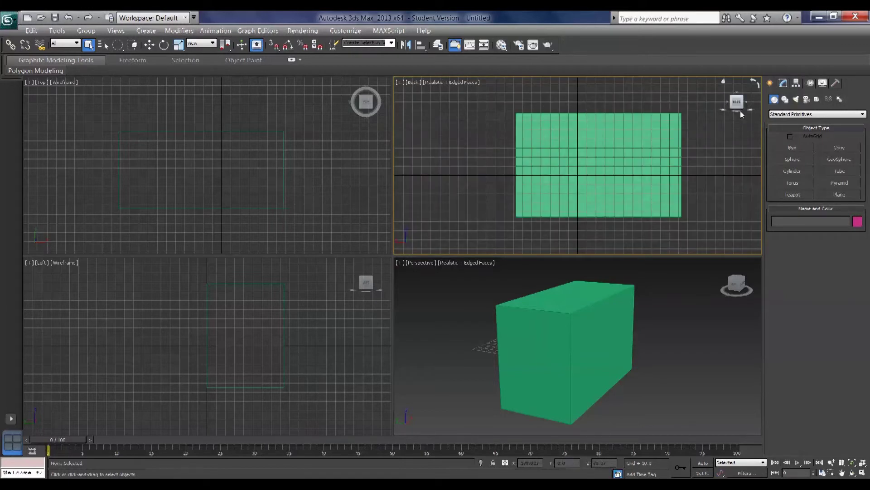
left_click(741, 111)
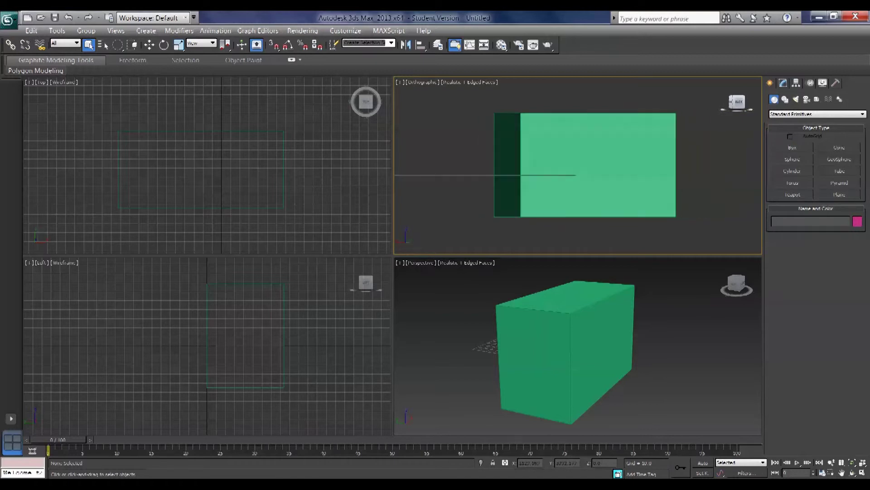
Choose Front from the upper-right viewport's view list, then reopen and dismiss the list.
left_click(425, 84)
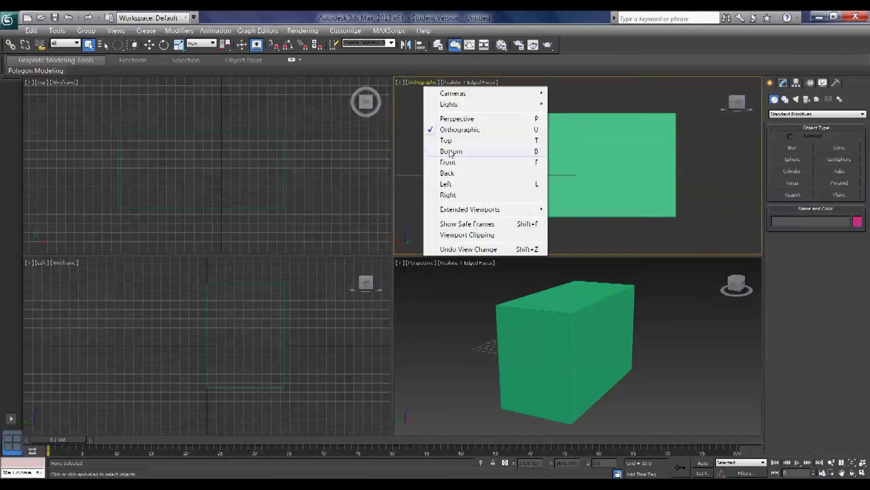
left_click(453, 162)
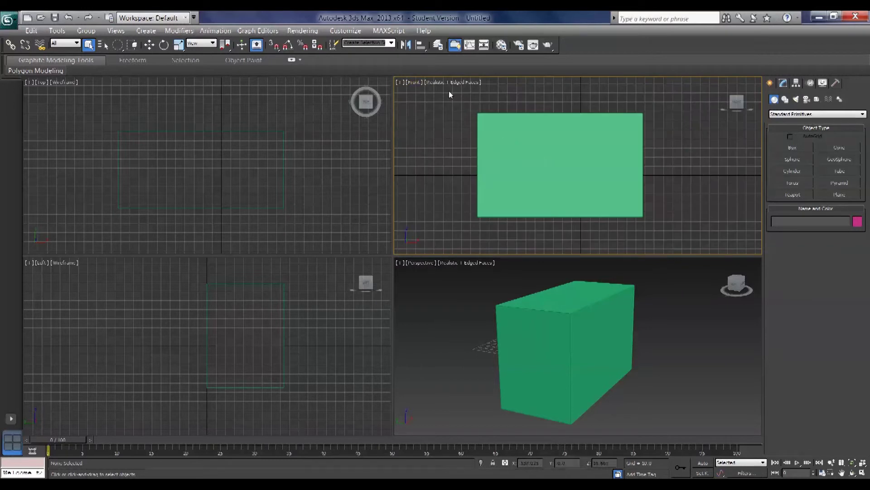
left_click(415, 83)
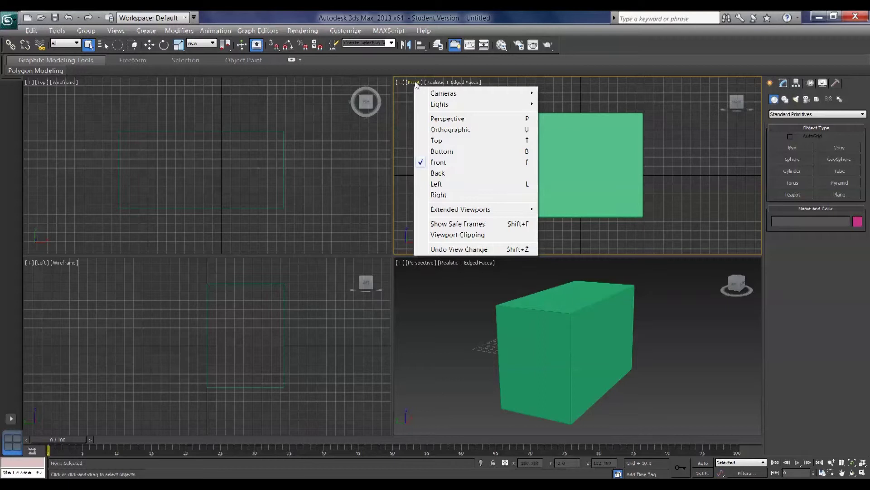
left_click(648, 91)
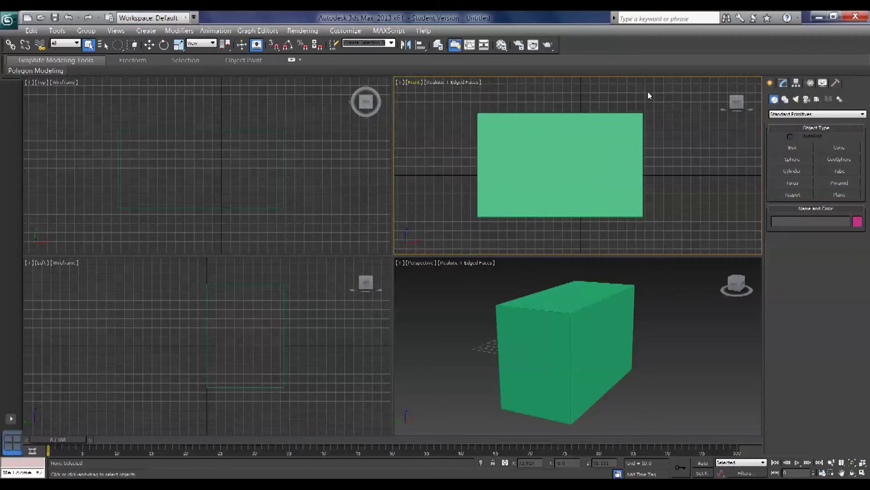
left_click(401, 83)
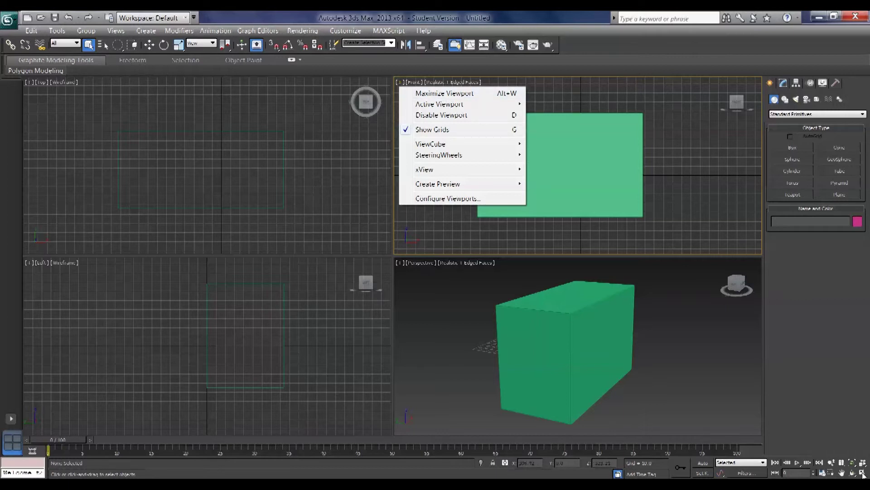
key("Escape")
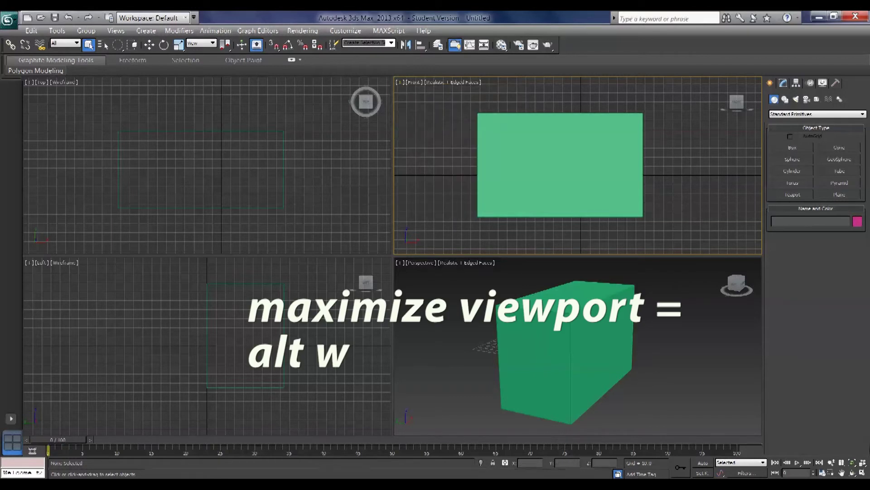
left_click(863, 474)
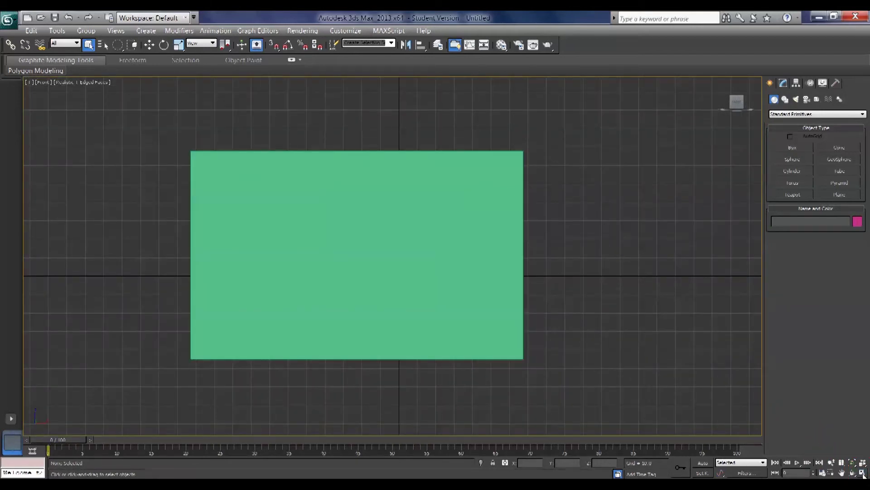
left_click(863, 475)
left_click(338, 162)
left_click(333, 282)
left_click(466, 320)
left_click(451, 188)
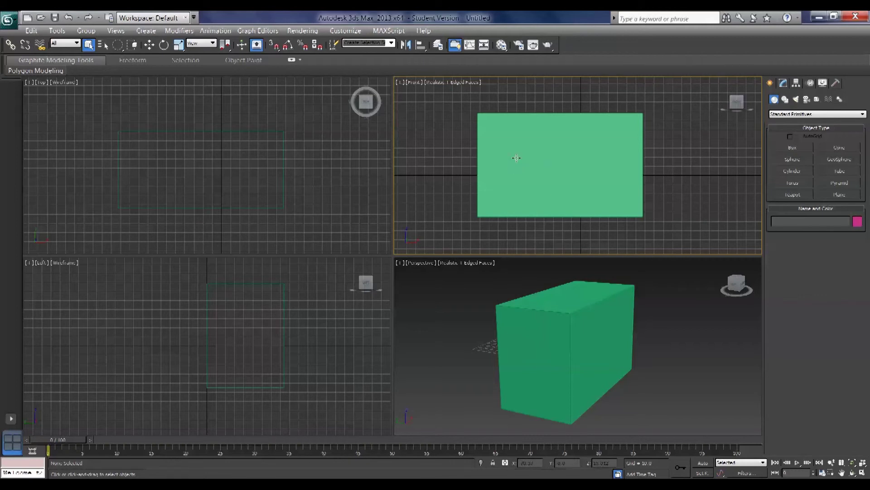
Select the box in Top, then left-click Left, Perspective and Front, which drops the selection.
left_click(282, 208)
left_click(323, 301)
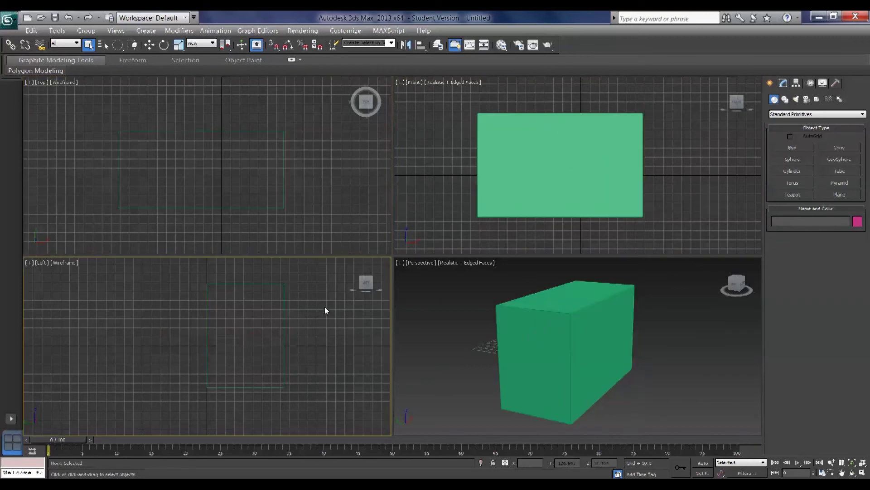
left_click(468, 319)
left_click(454, 203)
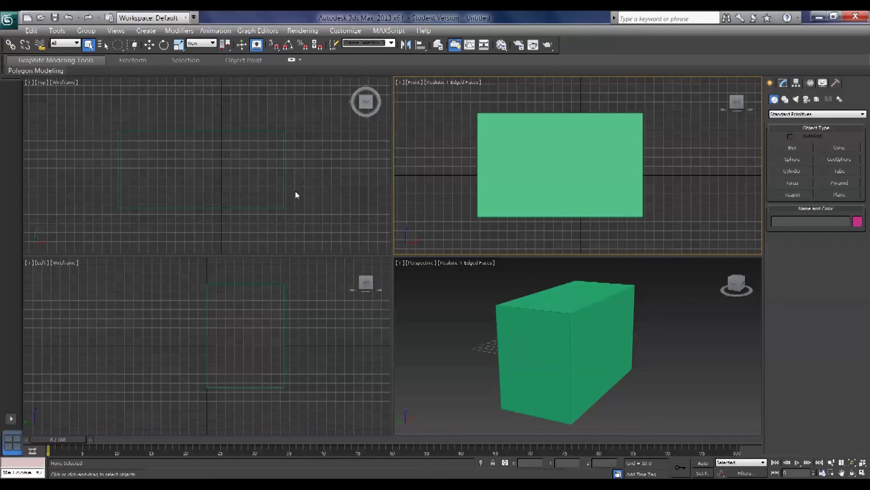
Reselect the box in Front and right-click each viewport to activate it, ending with Left active.
left_click(530, 182)
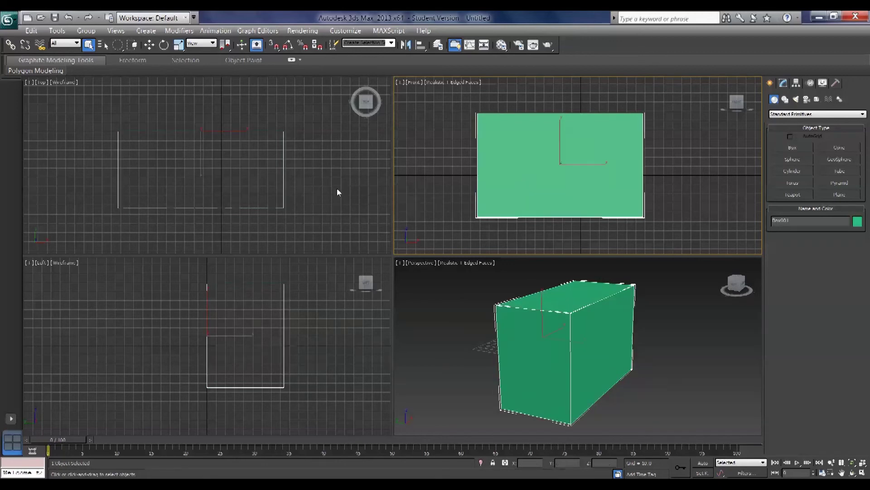
right_click(331, 188)
right_click(318, 302)
right_click(467, 301)
right_click(433, 198)
right_click(333, 199)
right_click(331, 324)
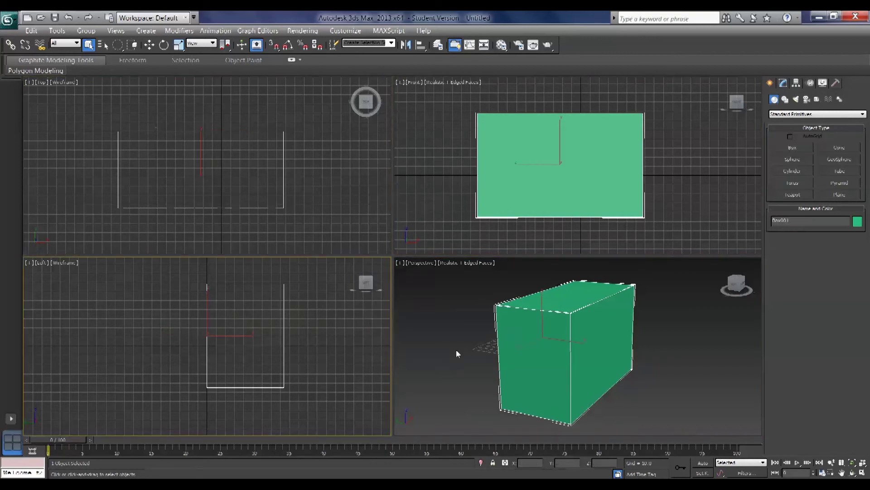